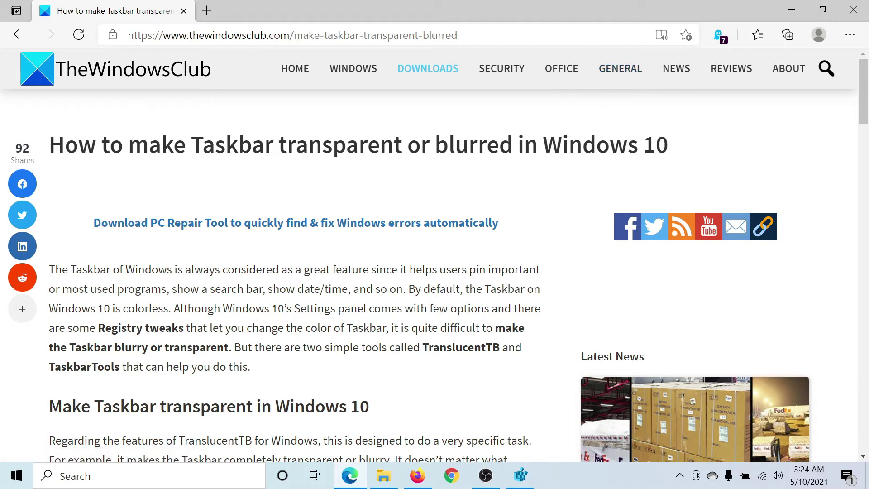
scroll(527, 194, down, 7)
scroll(527, 194, down, 3)
scroll(457, 317, down, 5)
scroll(457, 317, down, 5)
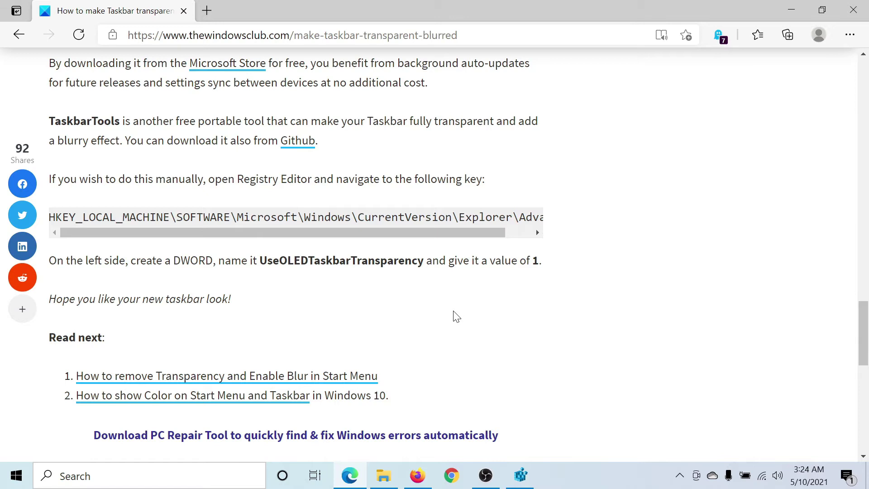
Launch Registry Editor from the Run box using the prefilled 'regedit' entry.
key(super+r)
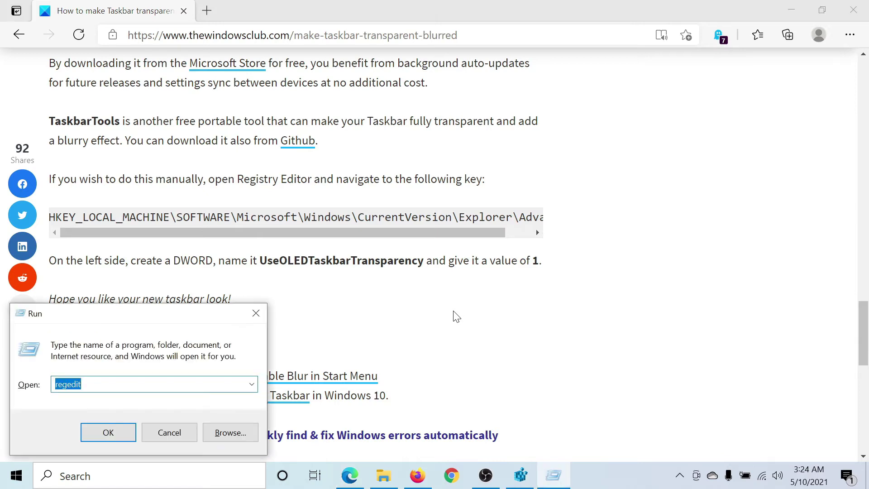
key(End)
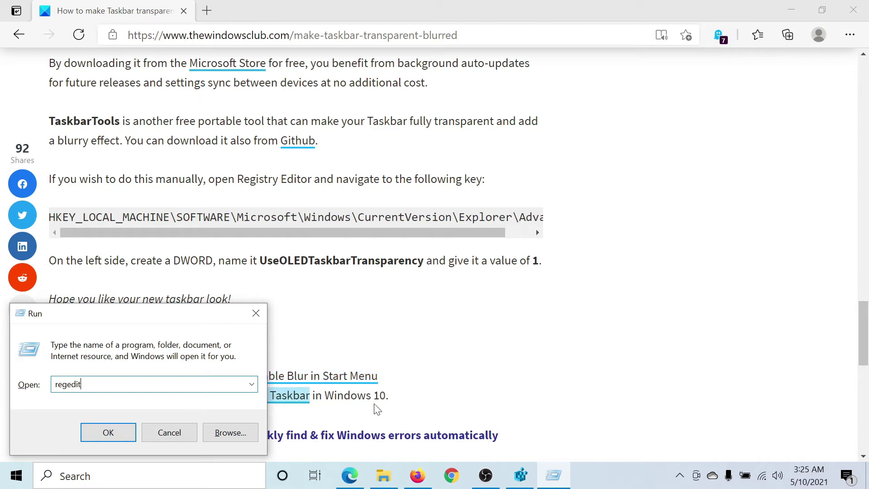
key(Return)
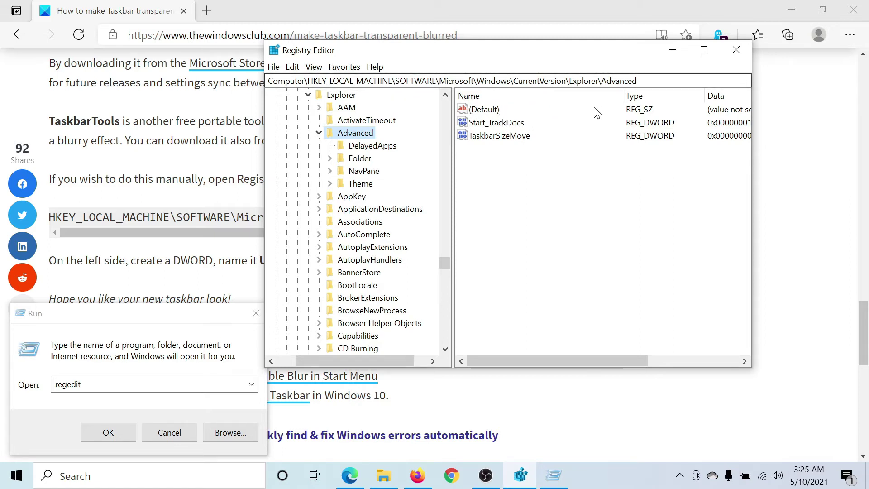
Copy the value name UseOLEDTaskbarTransparency from the Edge article's registry instructions.
click(574, 180)
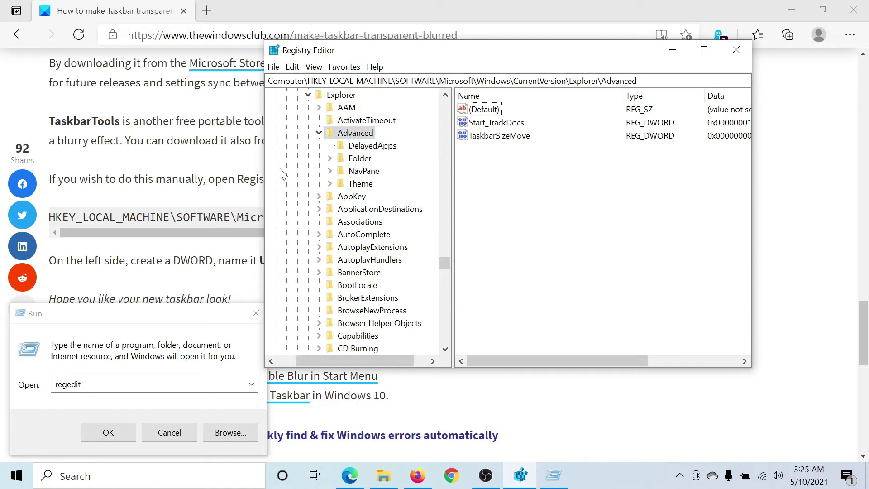
double_click(292, 261)
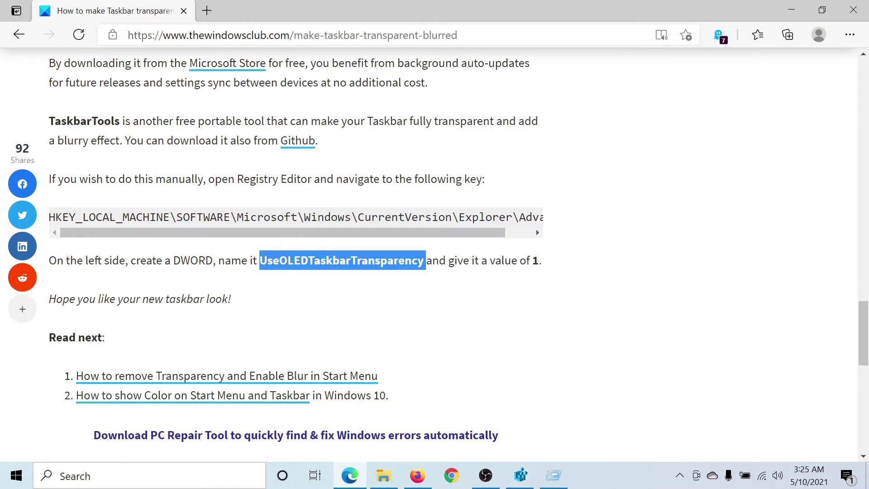
right_click(299, 261)
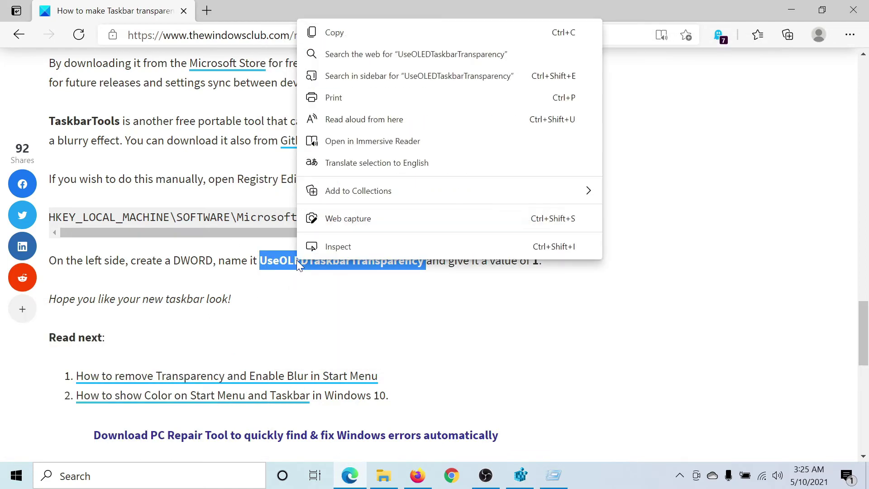
click(371, 34)
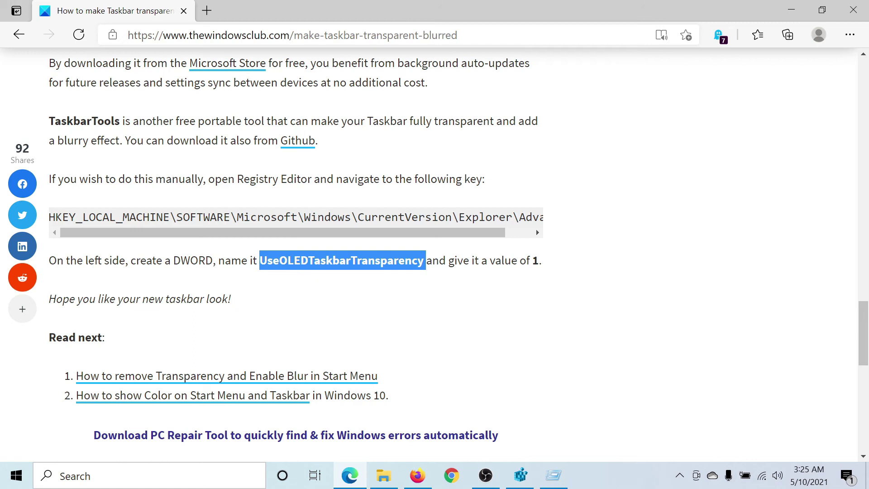
Create a DWORD (32-bit) value with the pasted name UseOLEDTaskbarTransparency and data 1.
click(553, 475)
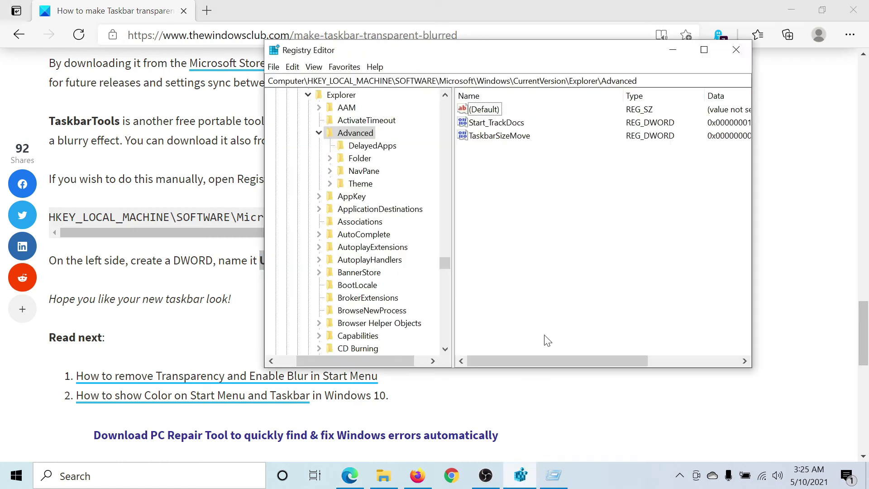
right_click(553, 200)
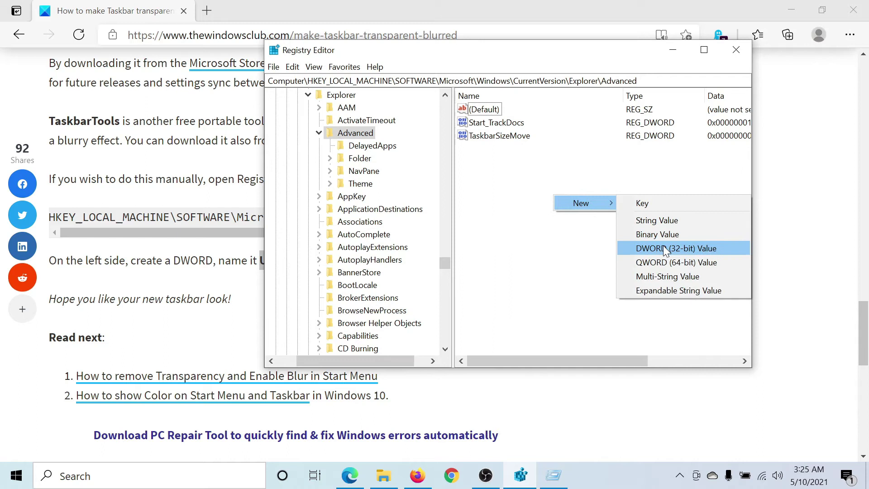
click(669, 247)
right_click(509, 151)
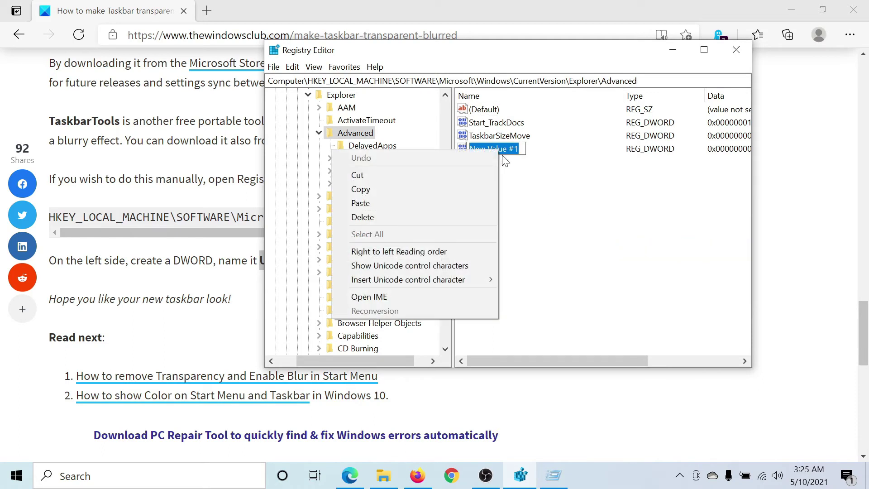
click(435, 204)
key(Return)
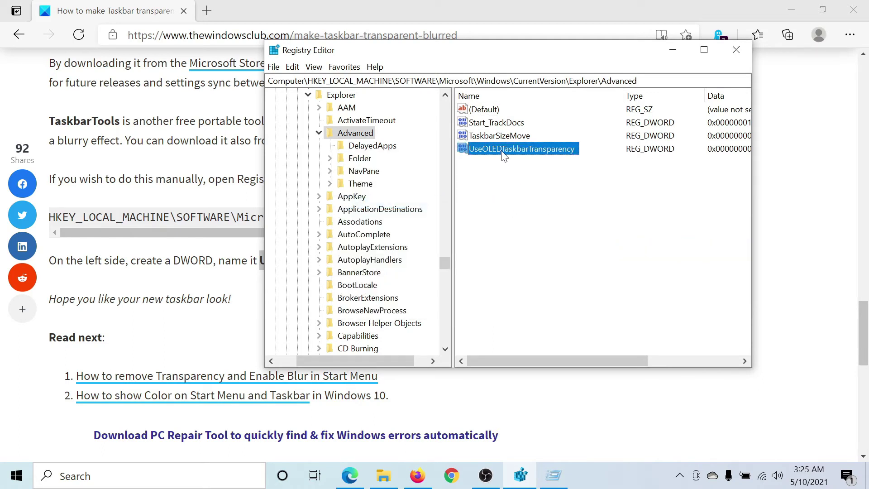
double_click(504, 156)
text(1)
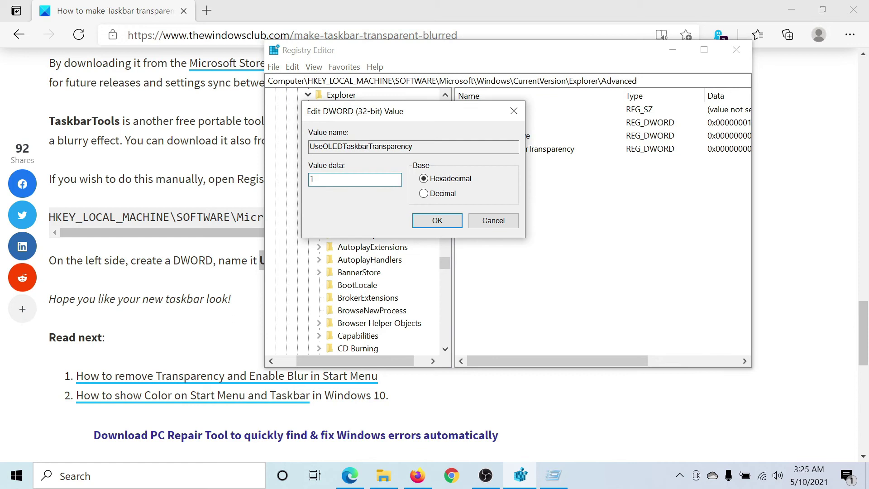
key(Return)
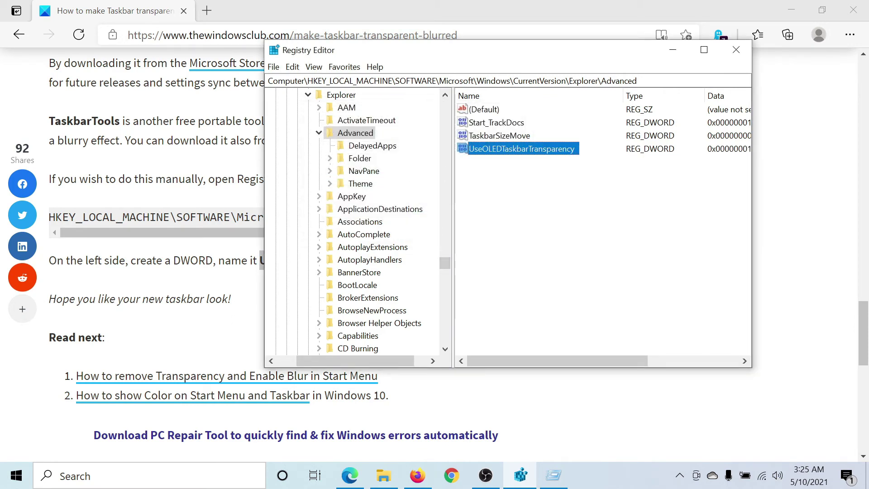
Bring the Edge window with the taskbar-transparency article back to the front.
click(208, 202)
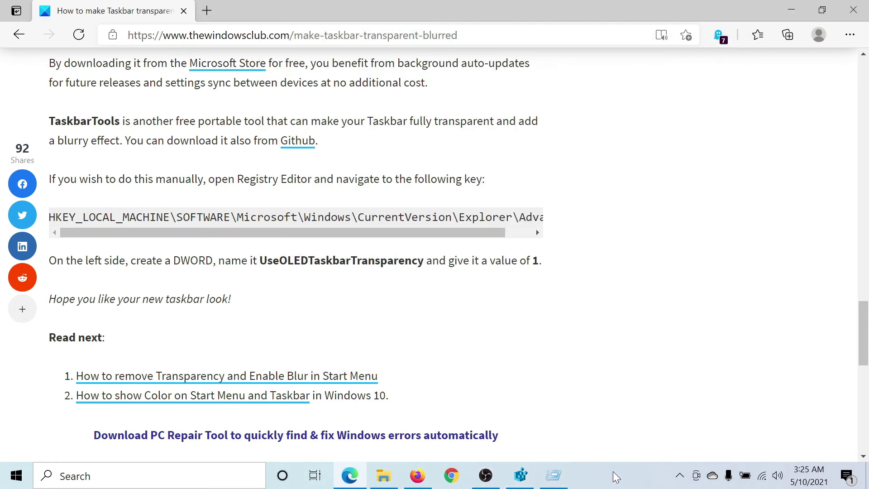
mouse_move(863, 336)
mouse_down()
mouse_move(865, 139)
mouse_move(852, 90)
mouse_up()
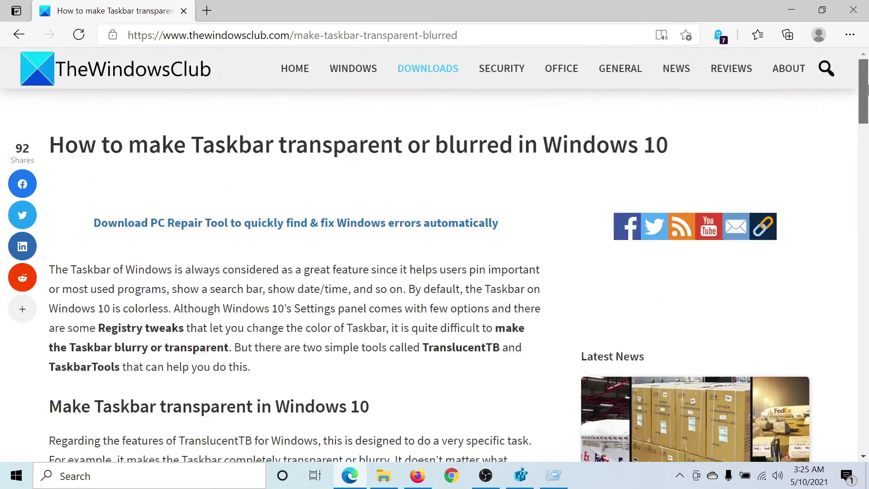